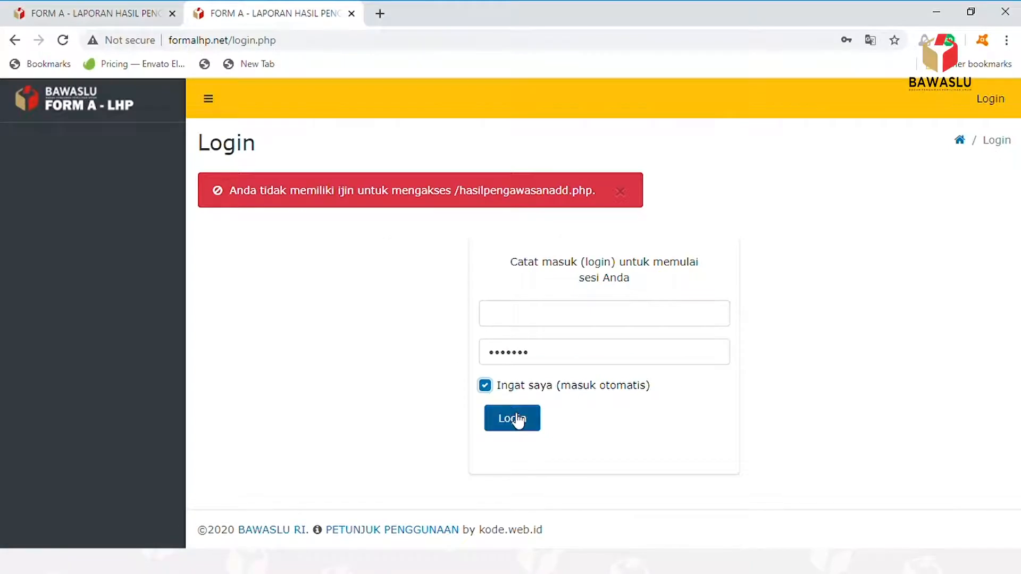
- Log in, start a new Form A report and set Tanggal Laporan to 31 March 2020
{"action": "left_click", "coordinate": [512, 415]}
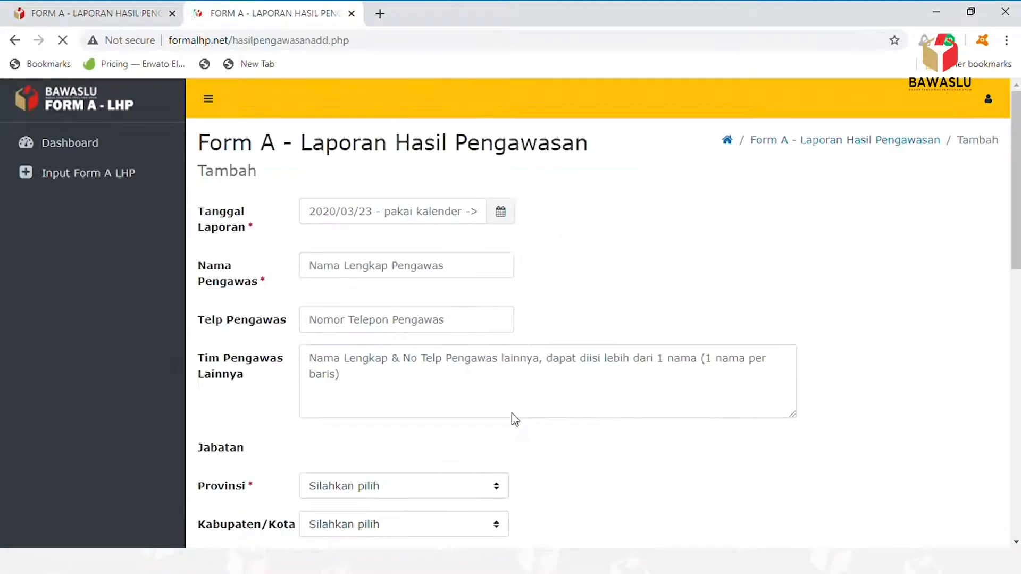
{"action": "left_click", "coordinate": [90, 177]}
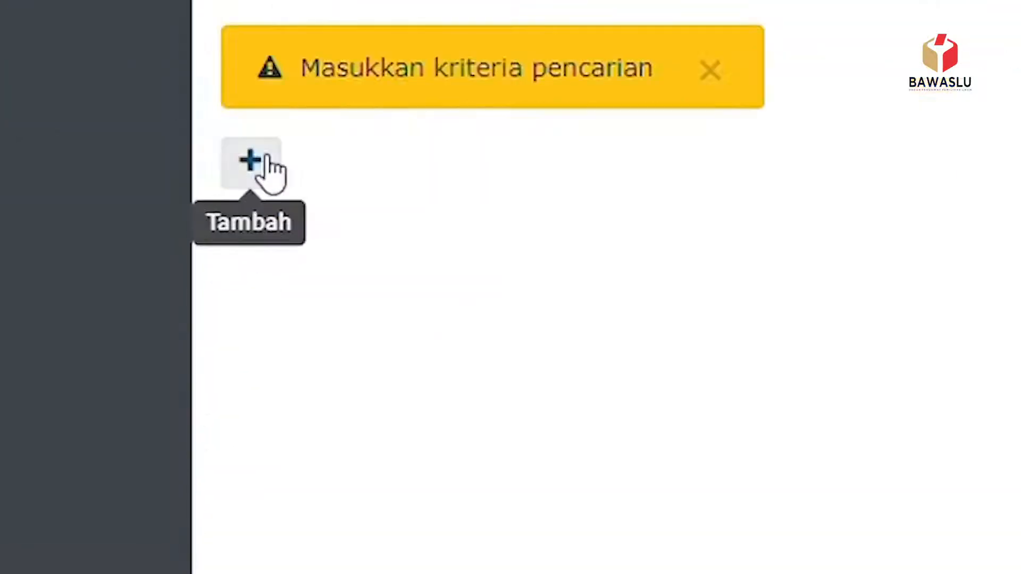
{"action": "left_click", "coordinate": [266, 160]}
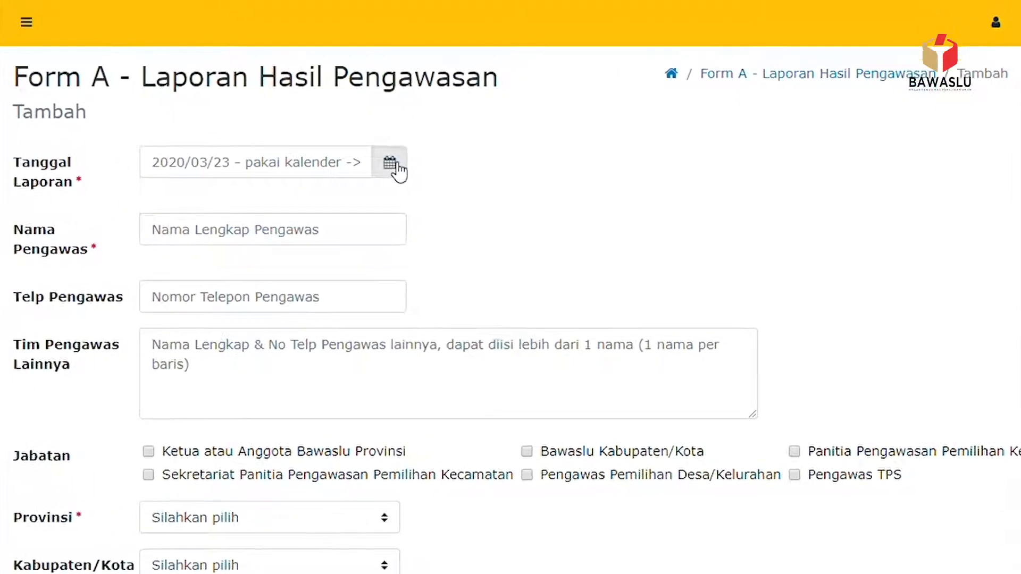
{"action": "left_click", "coordinate": [500, 211]}
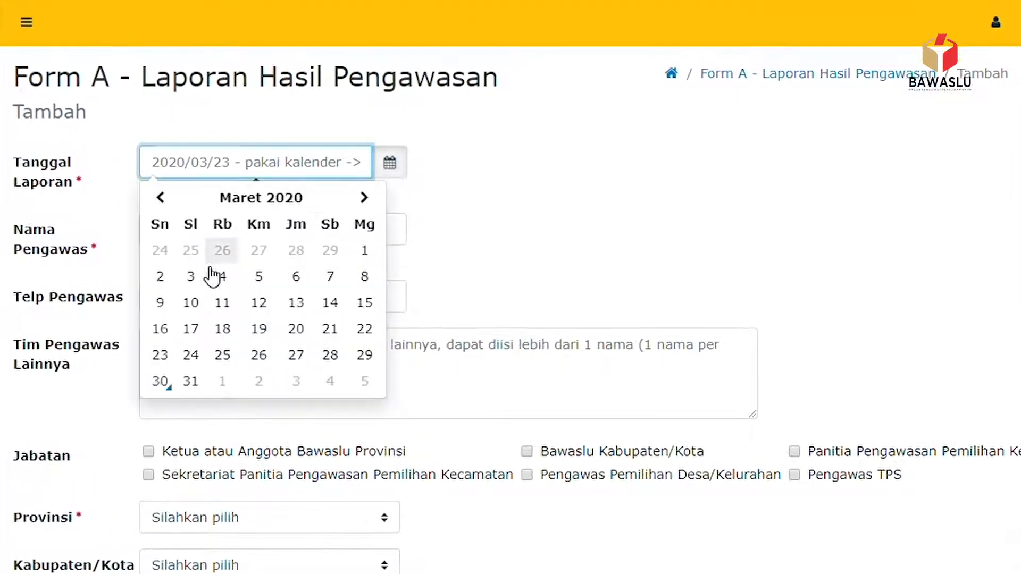
{"action": "left_click", "coordinate": [191, 381]}
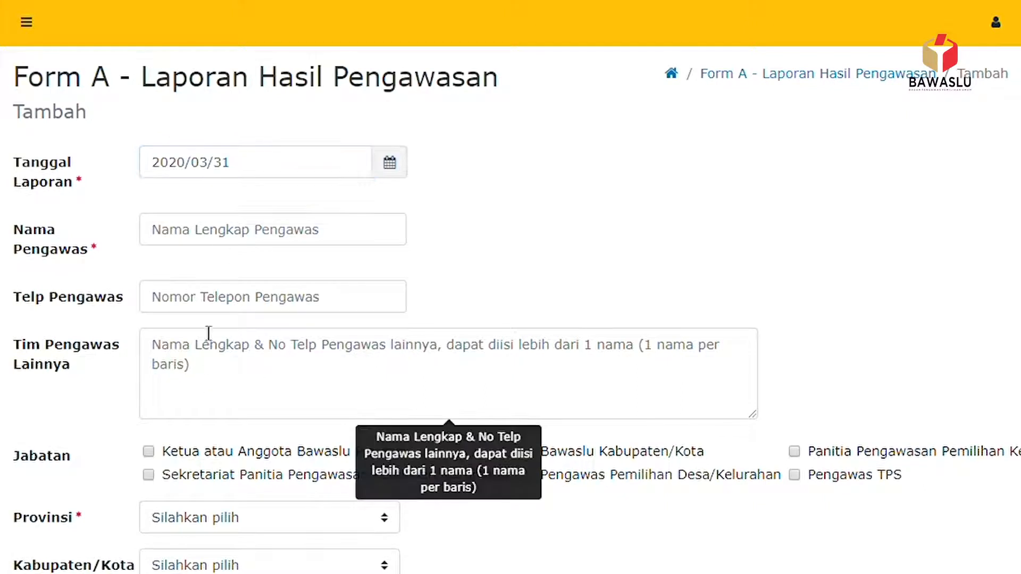
- Enter the supervisor's full name and phone number
{"action": "left_click", "coordinate": [296, 234]}
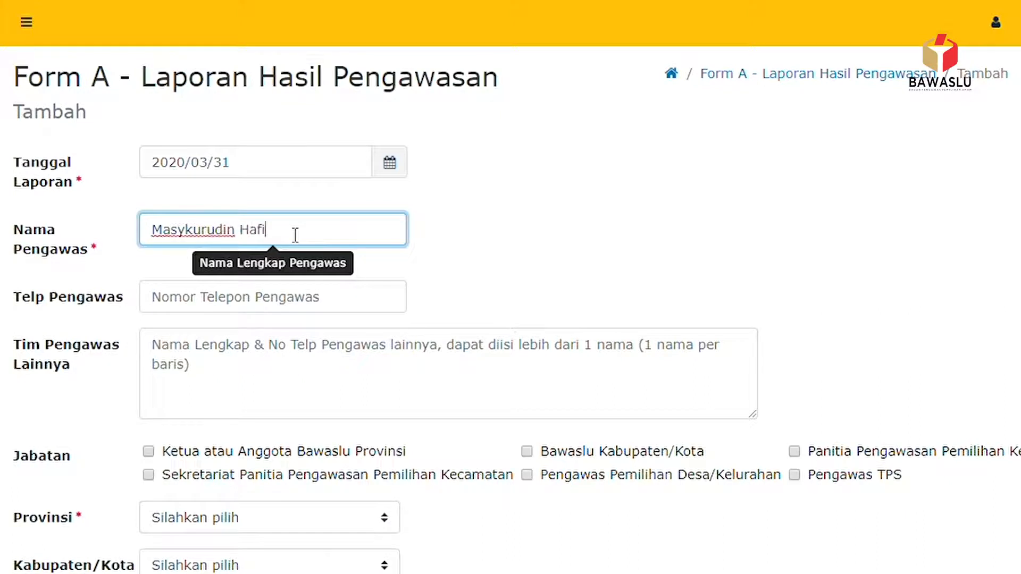
{"action": "left_click", "coordinate": [220, 309]}
{"action": "type", "text": "081111111"}
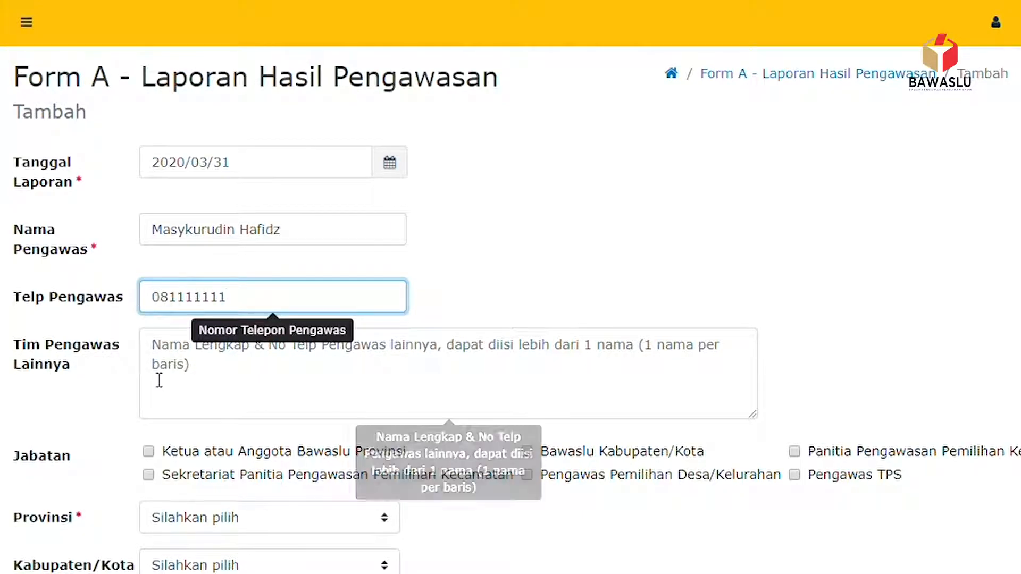
- List two other team members with their phone numbers in Tim Pengawas Lainnya
{"action": "scroll", "coordinate": [196, 252], "scroll_direction": "down", "scroll_amount": 3}
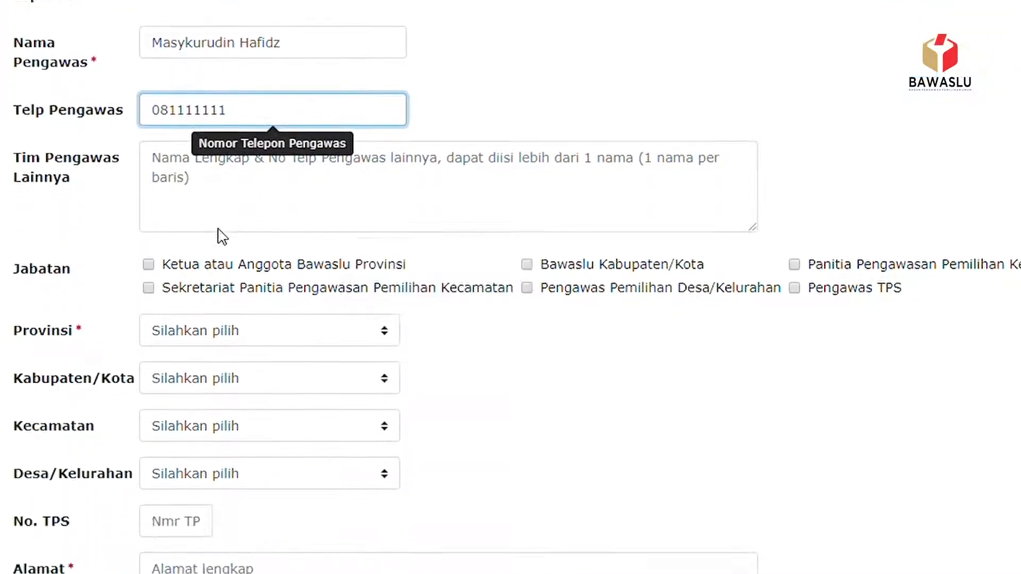
{"action": "left_click", "coordinate": [167, 166]}
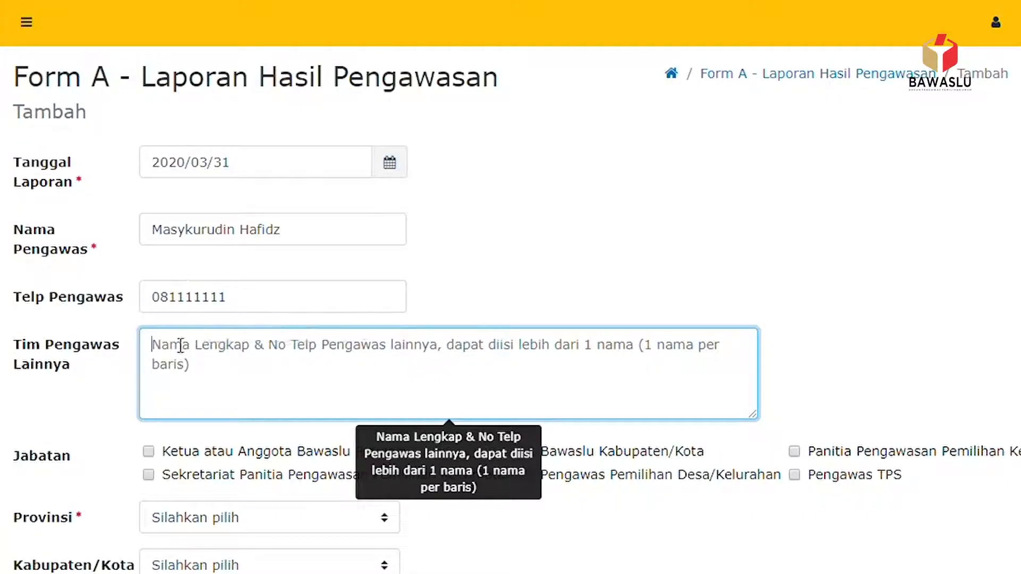
{"action": "type", "text": "M"}
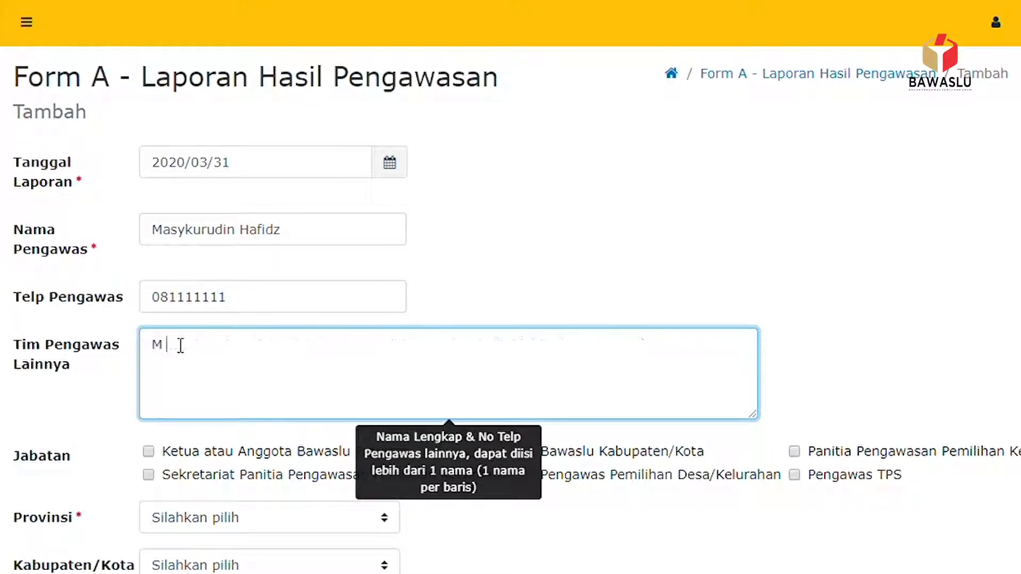
{"action": "type", "text": " Zaid, 08122222"}
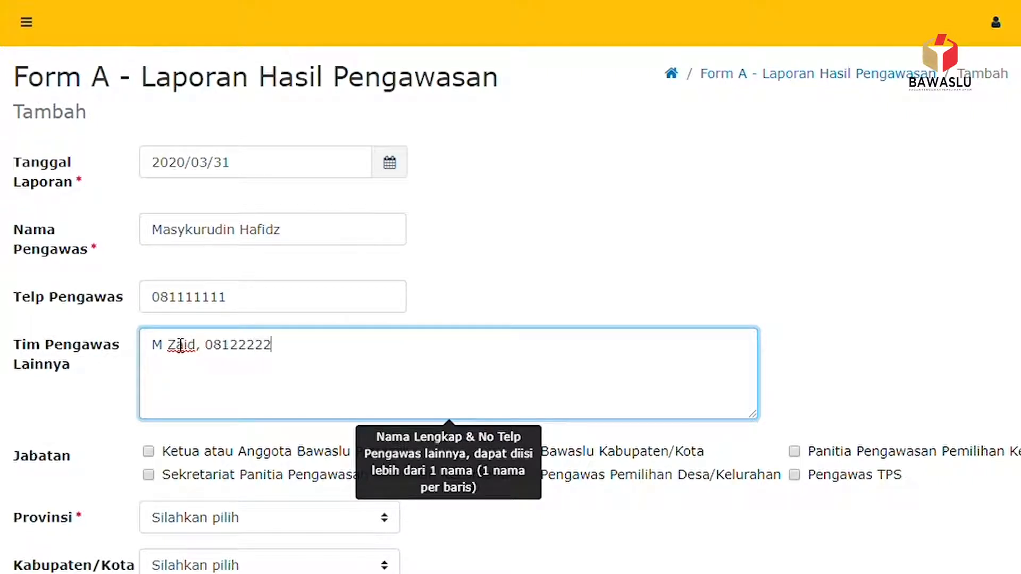
{"action": "type", "text": "22 M Ihsan, "}
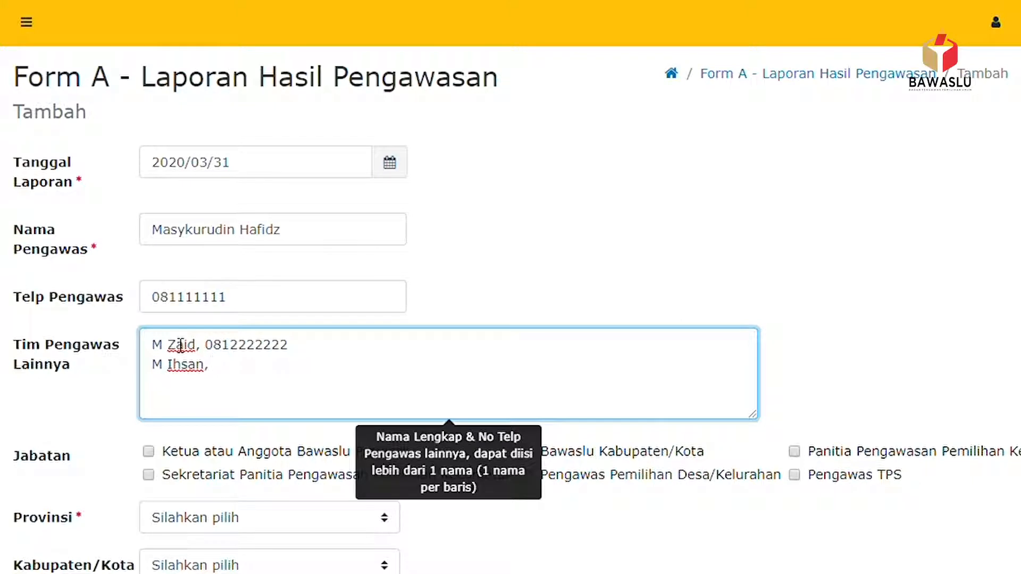
{"action": "type", "text": "081333333."}
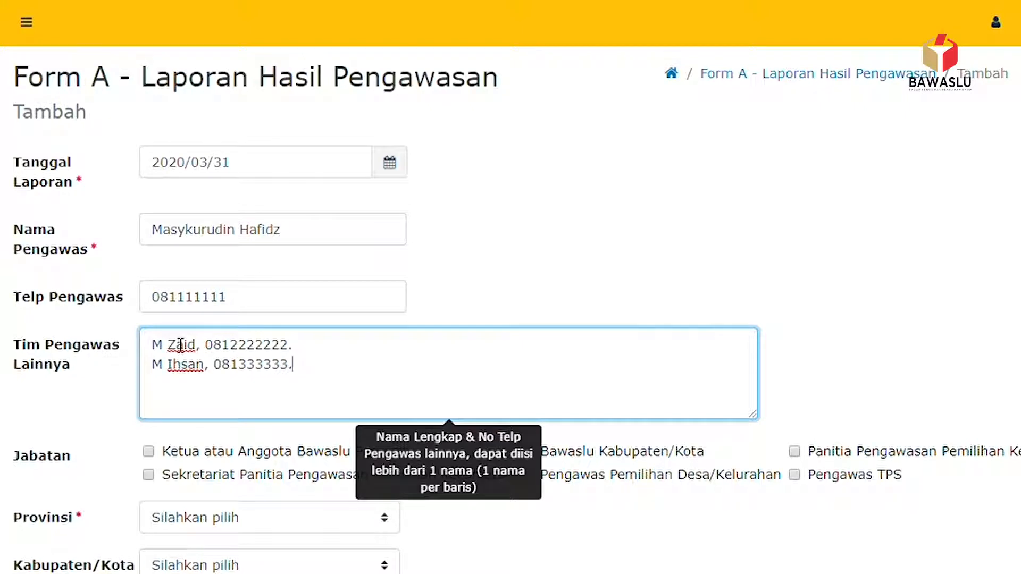
- Finish the team list and tick the election supervisory committee position under Jabatan
{"action": "scroll", "coordinate": [181, 347], "scroll_direction": "down", "scroll_amount": 3}
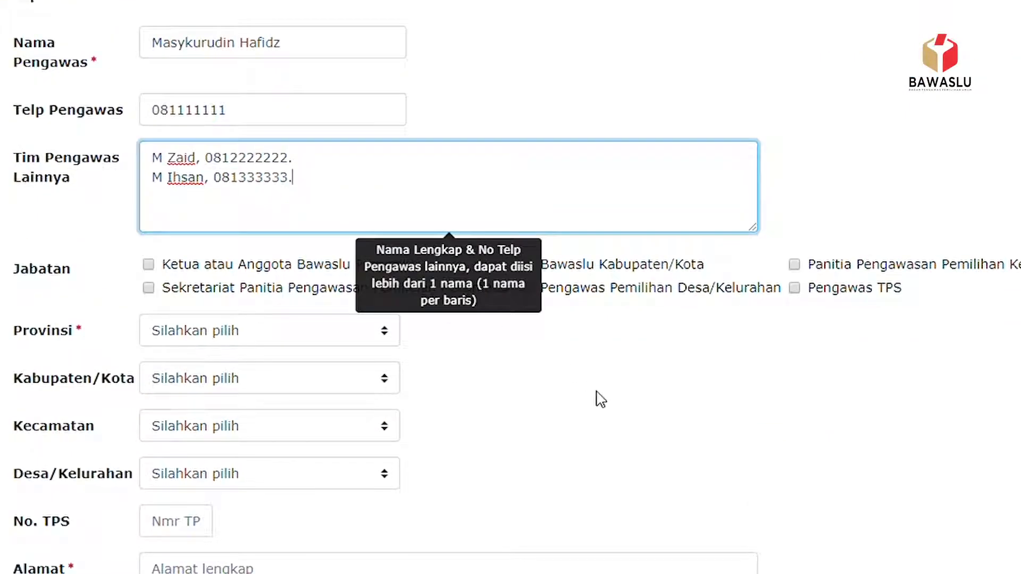
{"action": "left_click", "coordinate": [594, 396]}
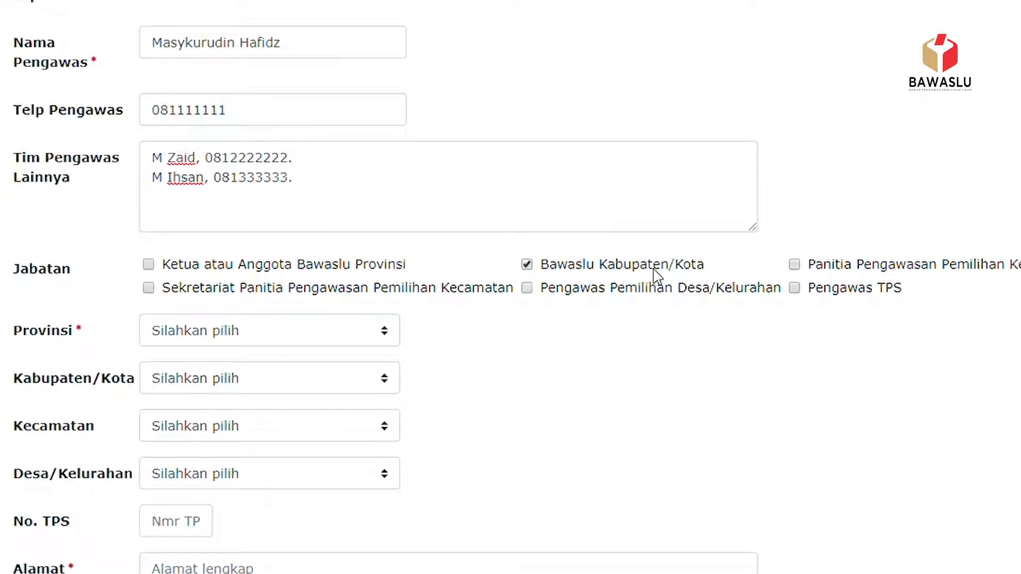
{"action": "left_click", "coordinate": [799, 262]}
- Set the location to ACEH, KAB. ACEH SELATAN, BAKONGAN, village KEUDE BAKONGAN
{"action": "left_click", "coordinate": [394, 333]}
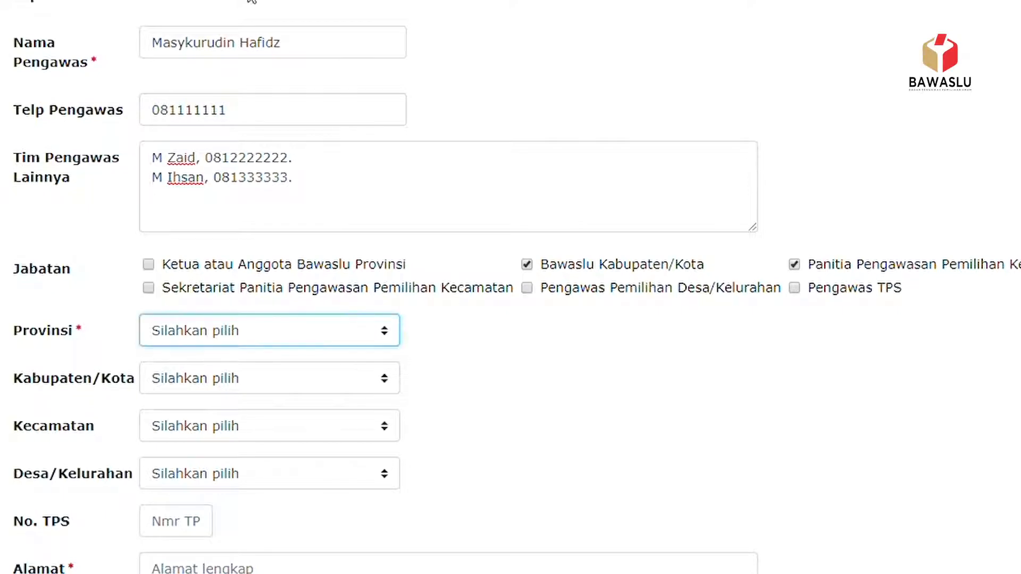
{"action": "key", "text": "Down"}
{"action": "left_click", "coordinate": [394, 380]}
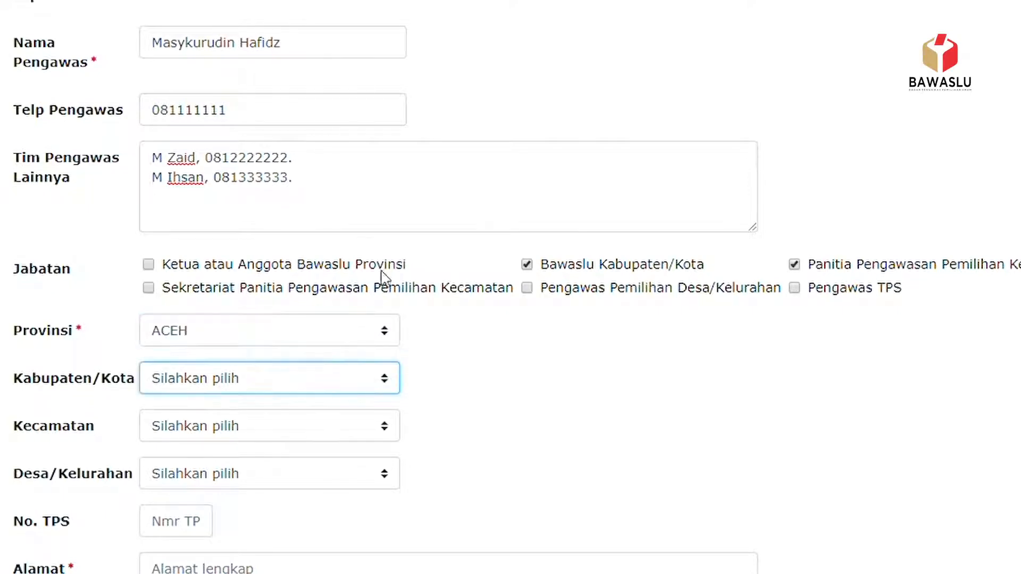
{"action": "key", "text": "Down"}
{"action": "scroll", "coordinate": [244, 256], "scroll_direction": "down", "scroll_amount": 3}
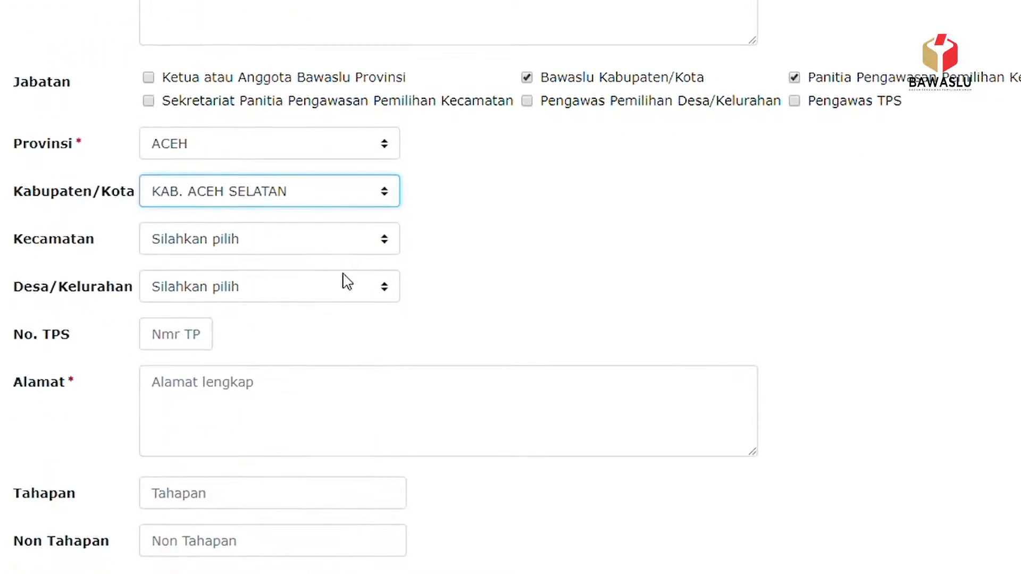
{"action": "left_click", "coordinate": [382, 240]}
{"action": "key", "text": "Down"}
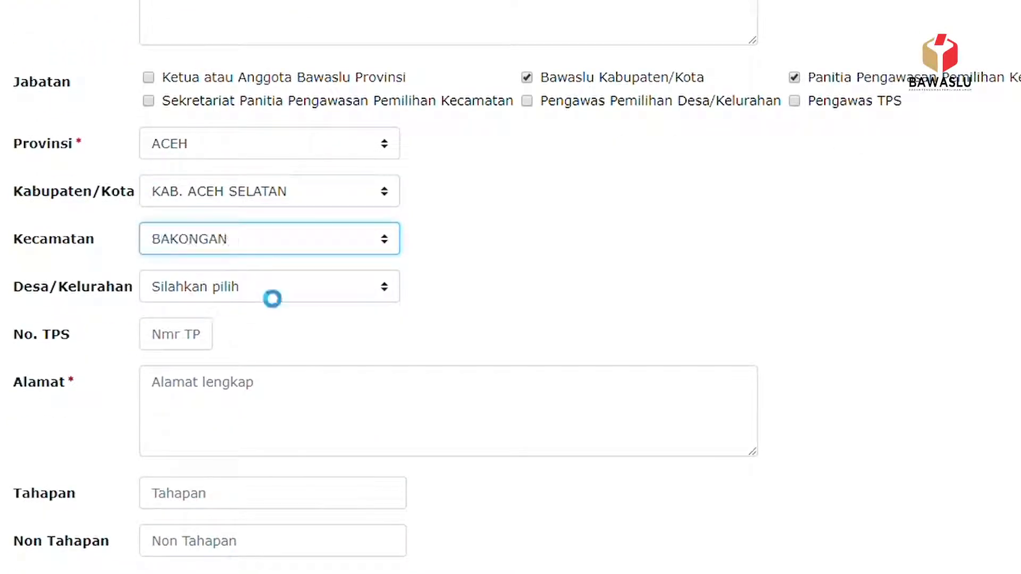
{"action": "left_click", "coordinate": [386, 292]}
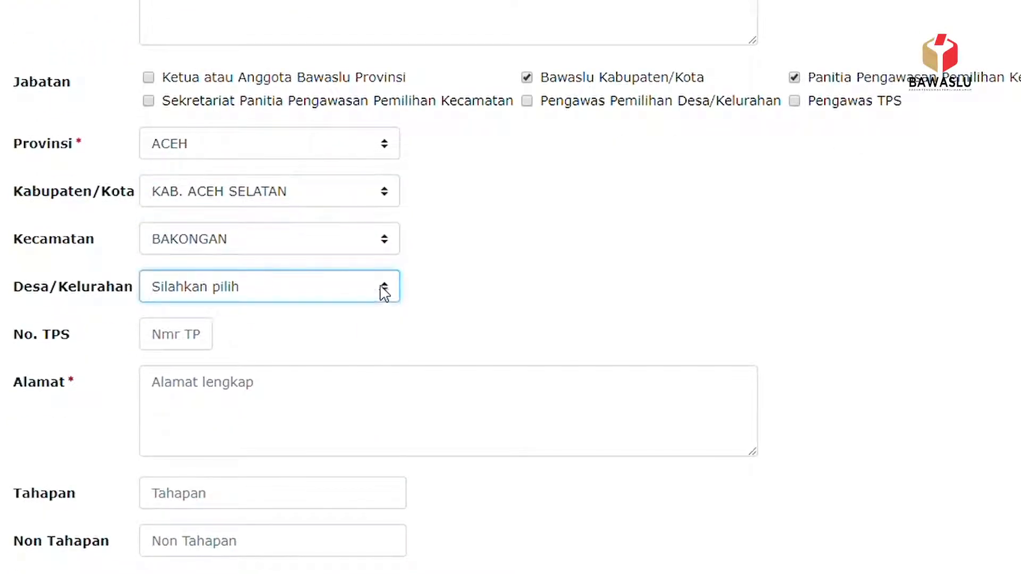
{"action": "key", "text": "Down"}
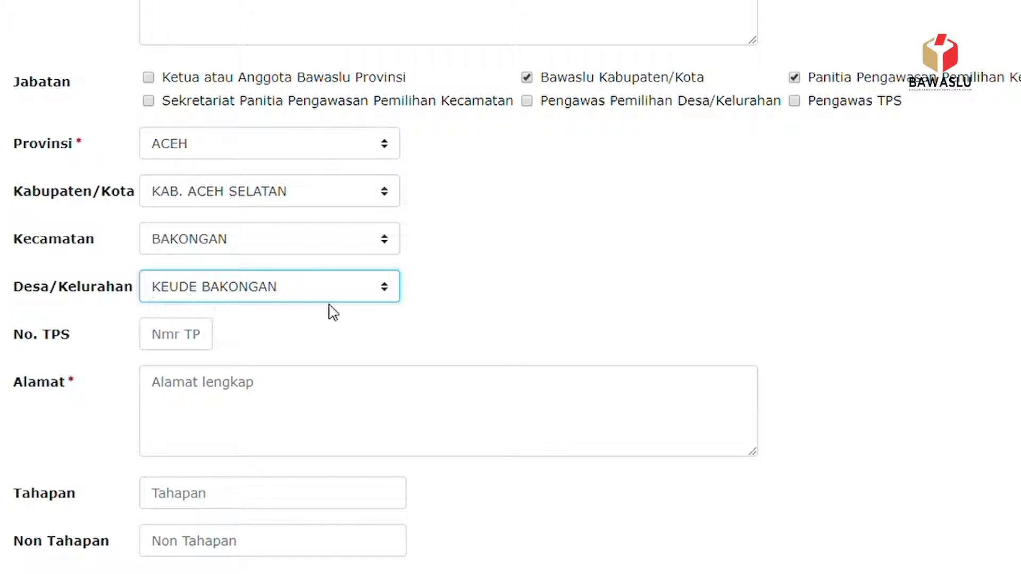
{"action": "left_click", "coordinate": [205, 347]}
{"action": "type", "text": "121"}
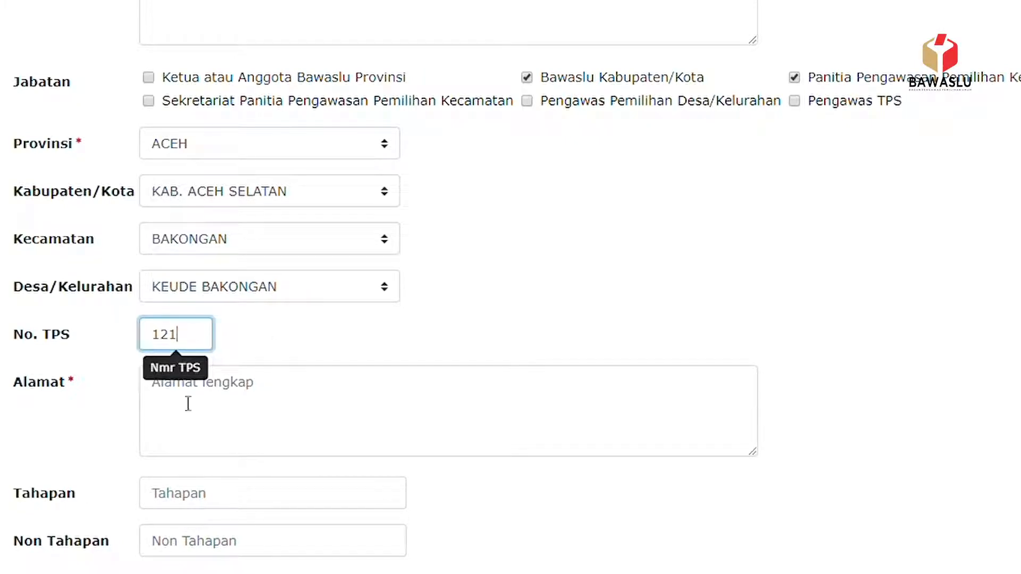
{"action": "left_click", "coordinate": [201, 423]}
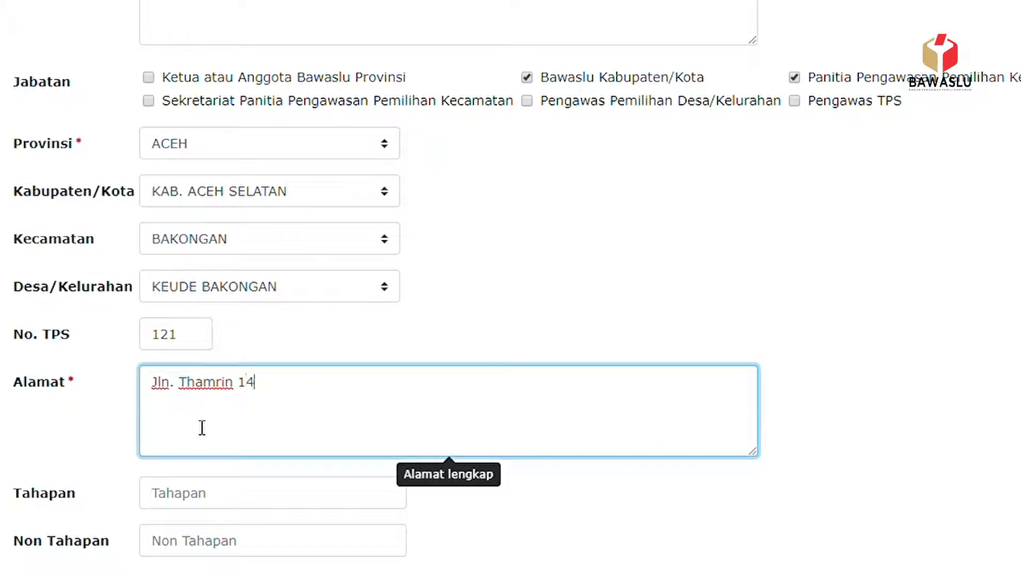
{"action": "scroll", "coordinate": [207, 425], "scroll_direction": "down", "scroll_amount": 3}
{"action": "left_click", "coordinate": [246, 314]}
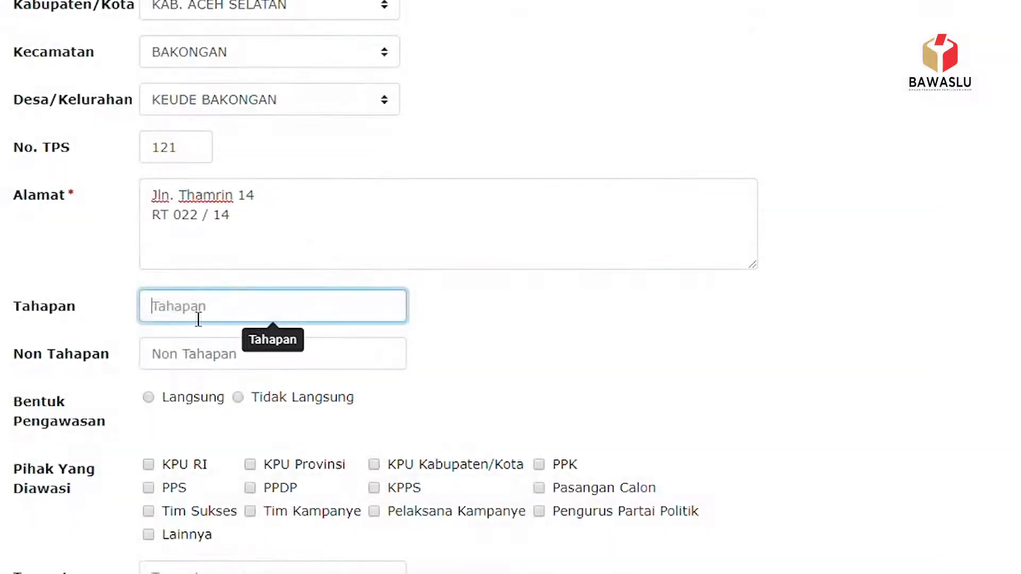
- Enter Kampanye as the Tahapan and Netralitas as the Non Tahapan
{"action": "type", "text": "Kampanye"}
{"action": "scroll", "coordinate": [198, 277], "scroll_direction": "down", "scroll_amount": 2}
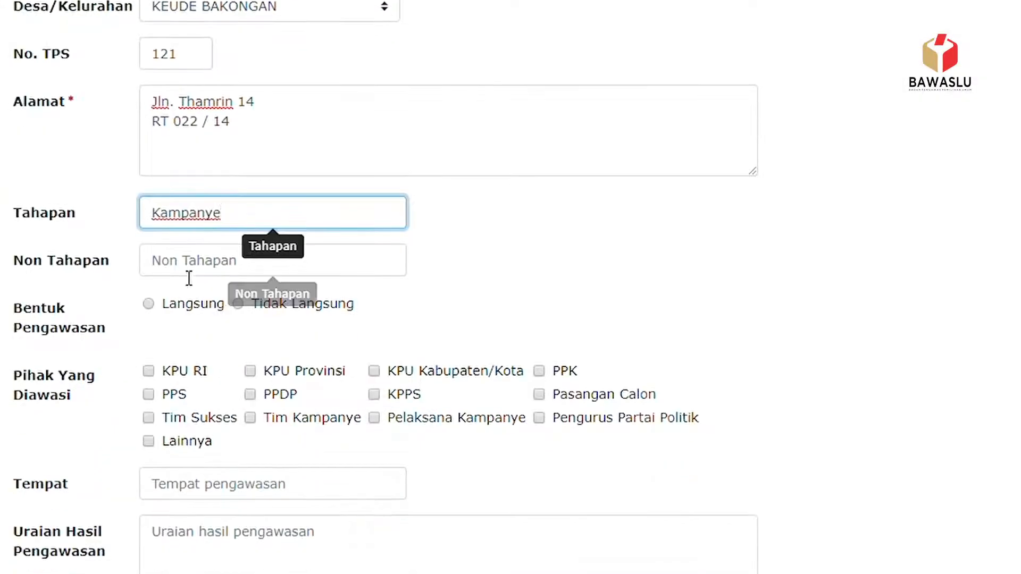
{"action": "left_click", "coordinate": [199, 266]}
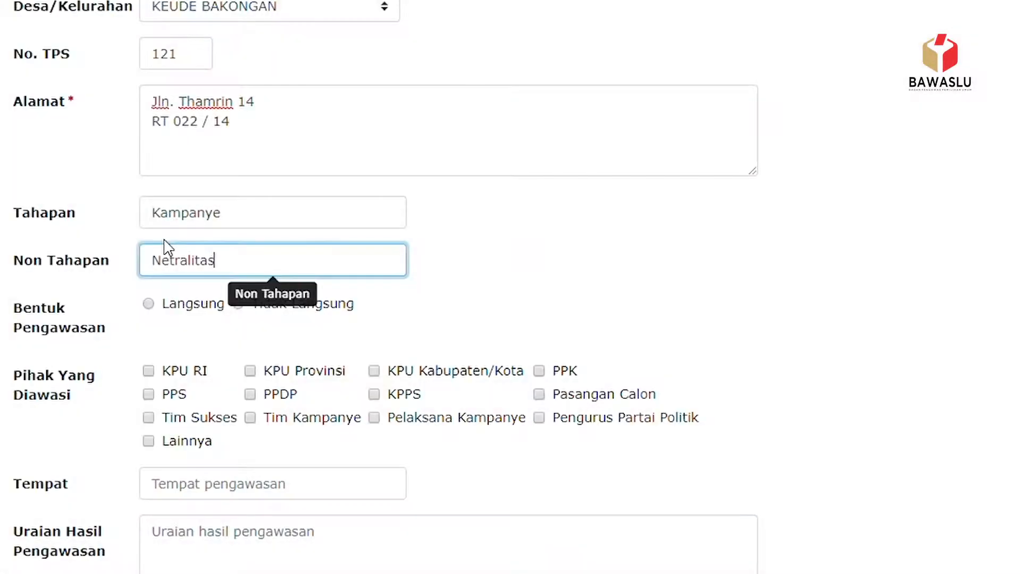
{"action": "scroll", "coordinate": [250, 314], "scroll_direction": "down", "scroll_amount": 2}
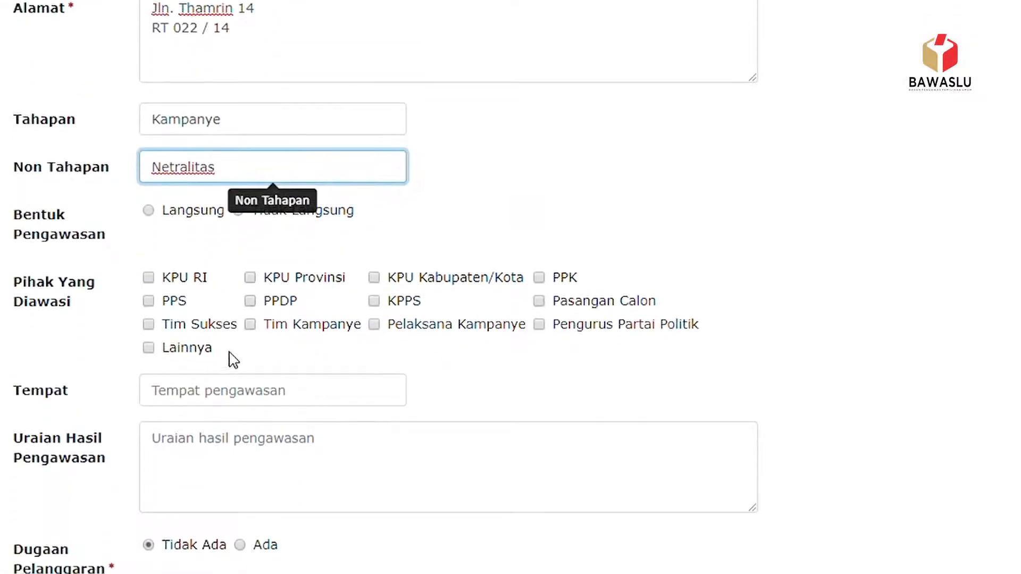
{"action": "left_click", "coordinate": [522, 185]}
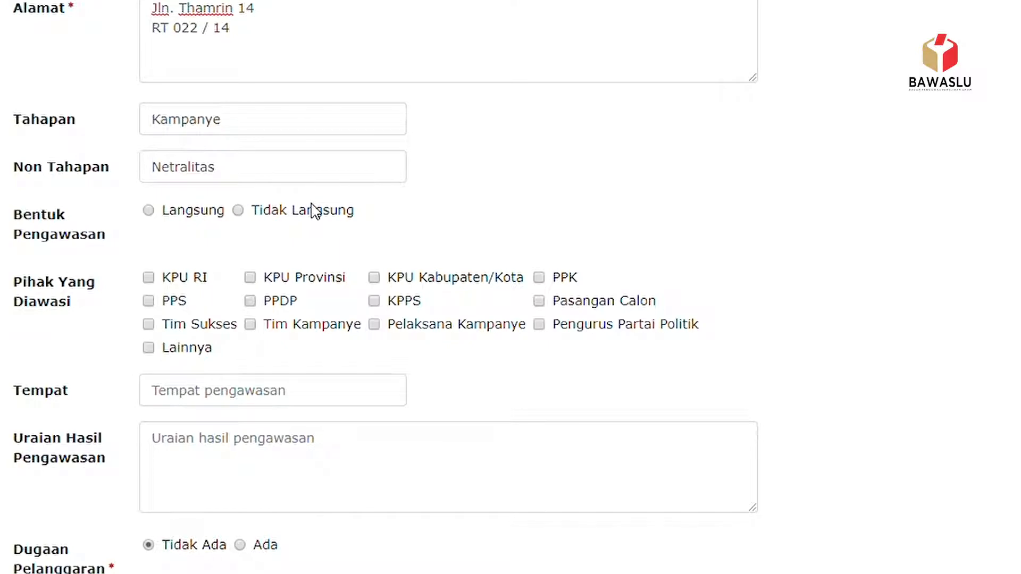
- Mark supervision Langsung and tick KPU Kabupaten/Kota, PPK and Lainnya as supervised parties
{"action": "left_click", "coordinate": [169, 216]}
{"action": "left_click", "coordinate": [374, 277]}
{"action": "left_click", "coordinate": [538, 277]}
{"action": "scroll", "coordinate": [218, 372], "scroll_direction": "down", "scroll_amount": 2}
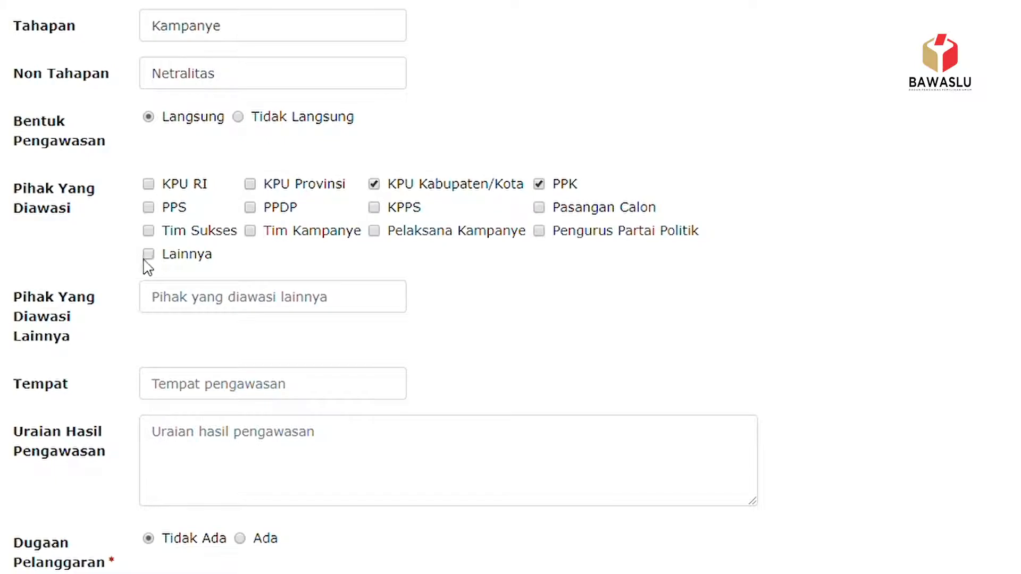
{"action": "left_click", "coordinate": [148, 255]}
- Name the other supervised party ASN and set Tempat to LAPANGAN SELATAN
{"action": "left_click", "coordinate": [186, 298]}
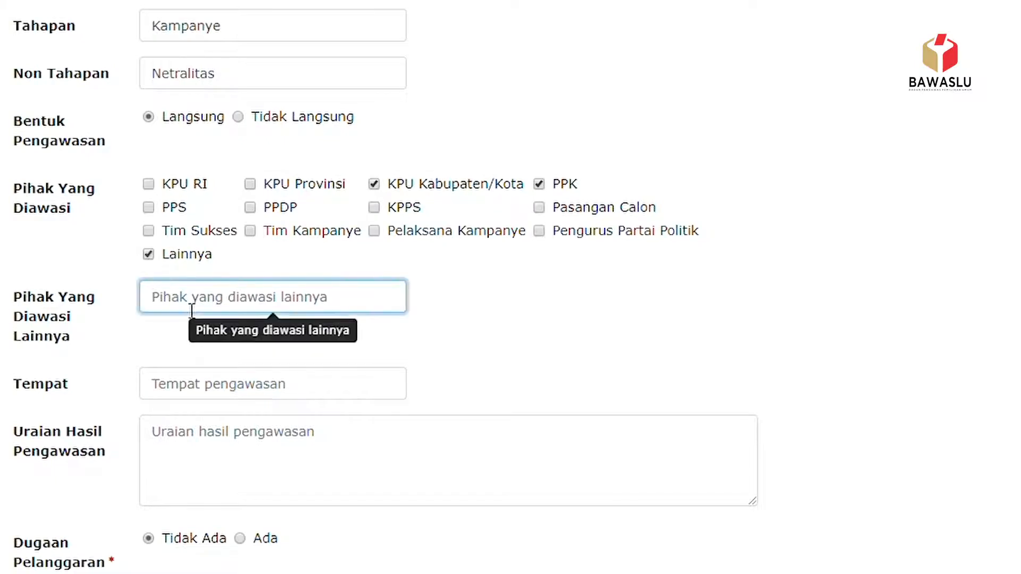
{"action": "type", "text": "ASN"}
{"action": "left_click", "coordinate": [238, 385]}
{"action": "type", "text": "La"}
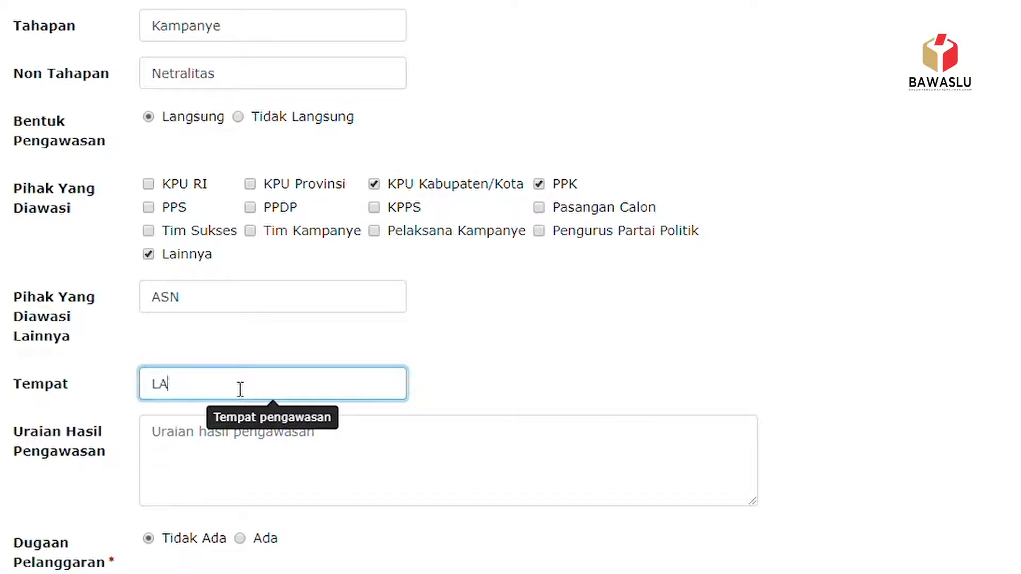
{"action": "type", "text": "PANGAN SELATAN"}
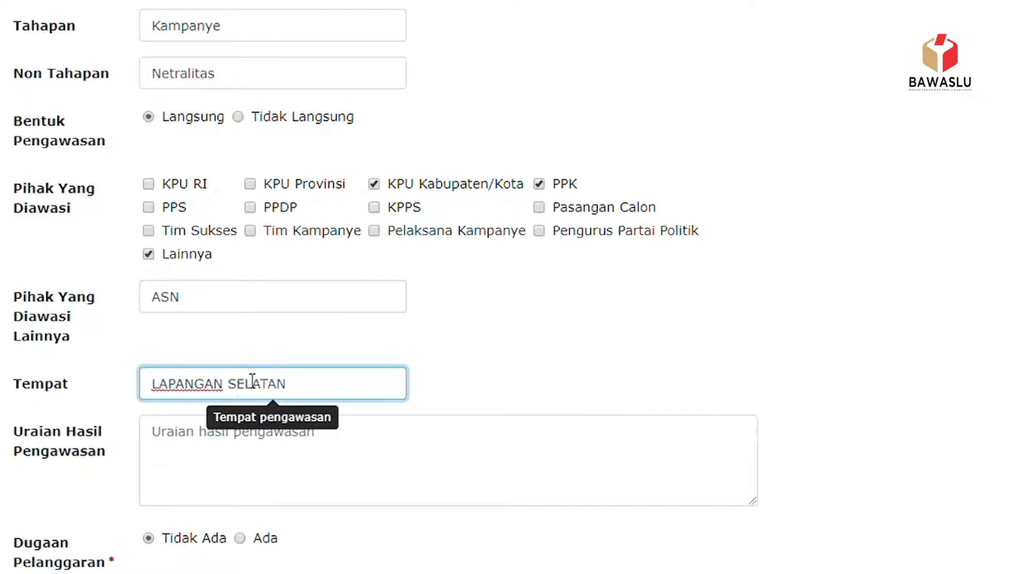
{"action": "scroll", "coordinate": [240, 391], "scroll_direction": "down", "scroll_amount": 3}
- Write 'DIlakukan pengawasan terhadap kampanye yang diikuti oleh 1000 orang.' and pick a manual Form A file
{"action": "left_click", "coordinate": [208, 286]}
{"action": "type", "text": "DIlakukan pengawasa"}
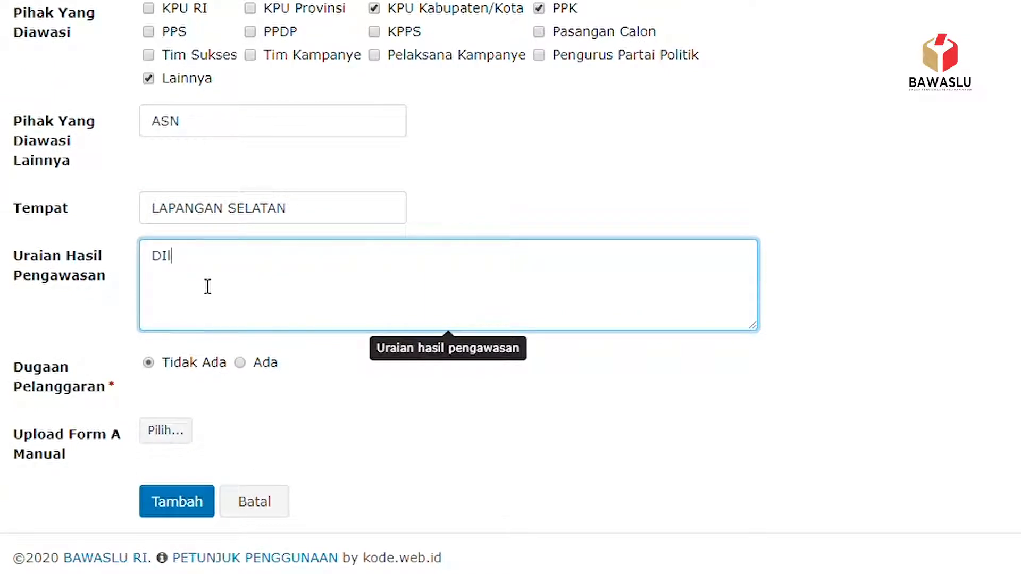
{"action": "type", "text": "n terhadap kampanye "}
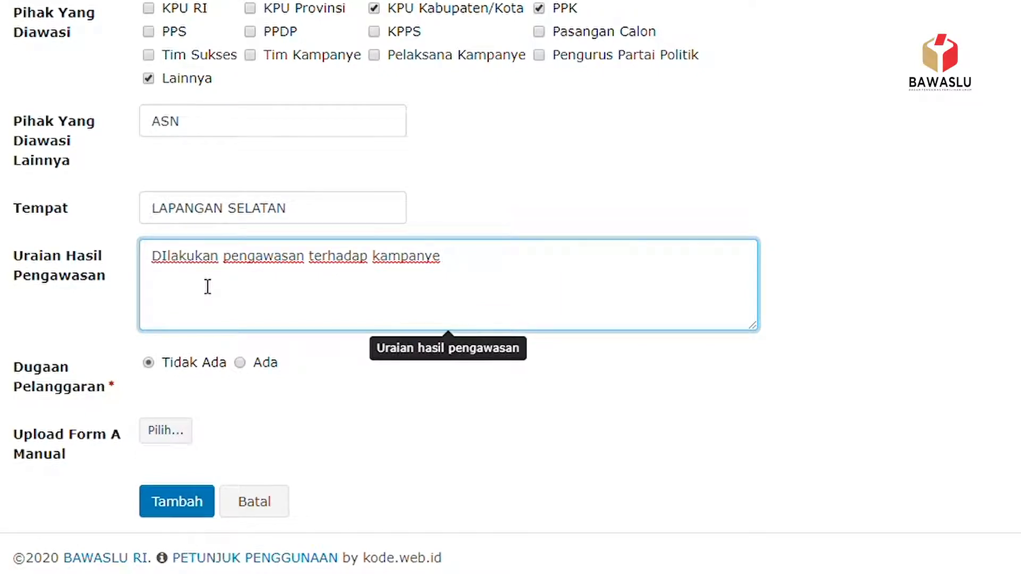
{"action": "type", "text": "yang diikuti oleh "}
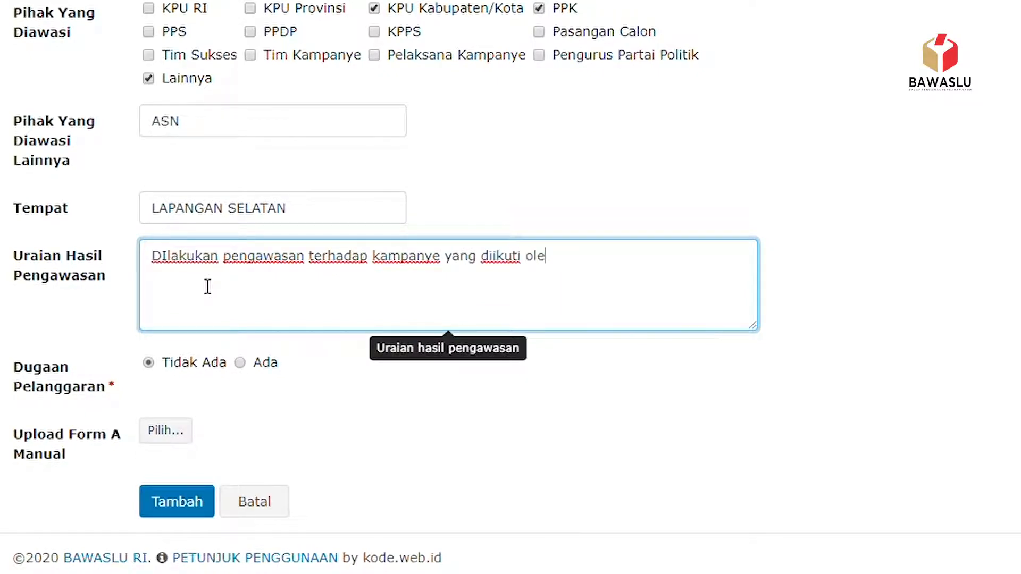
{"action": "type", "text": "1000 oran"}
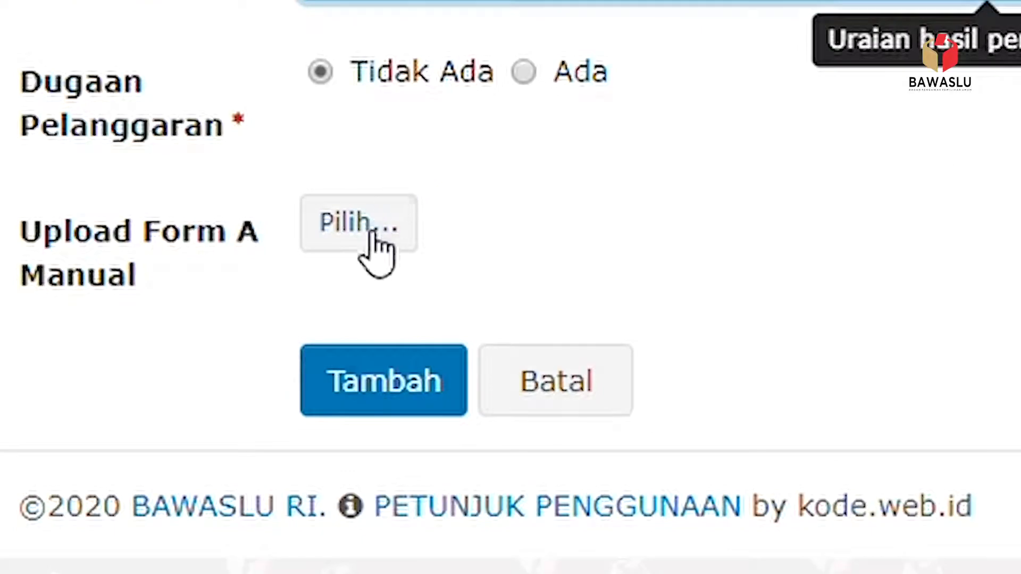
{"action": "left_click", "coordinate": [387, 226]}
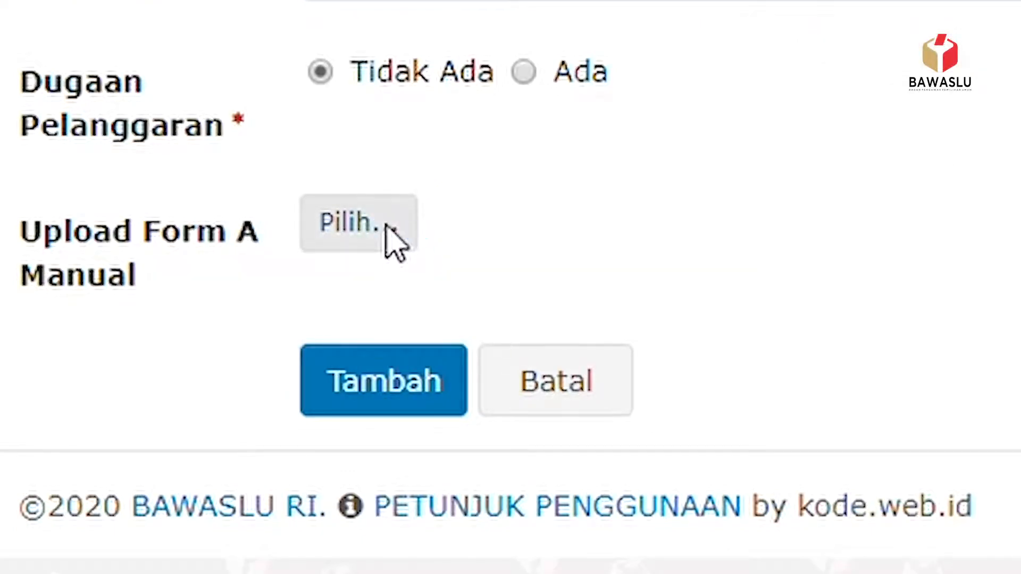